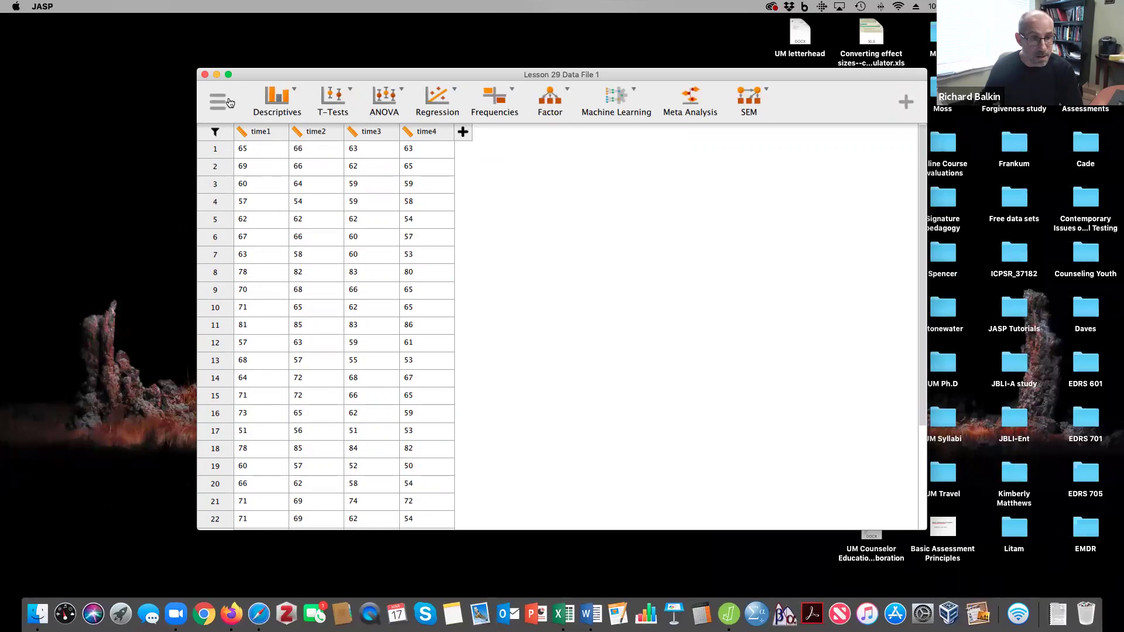
# Start a Repeated Measures ANOVA and rename RM Factor 1 to time
pyautogui.click(382, 105)
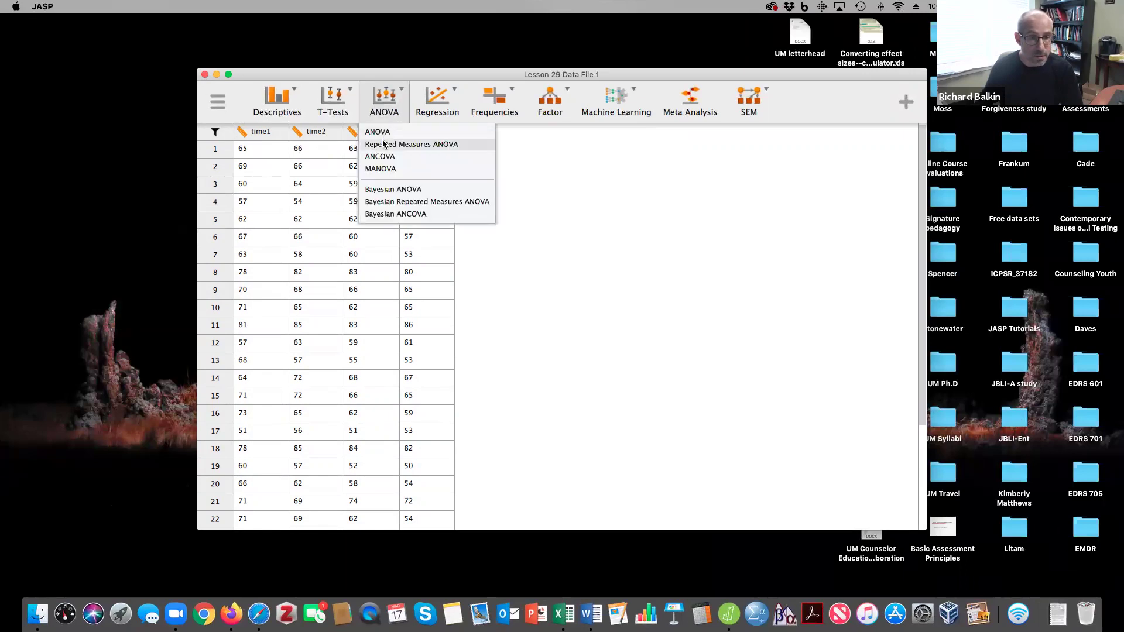
pyautogui.click(384, 145)
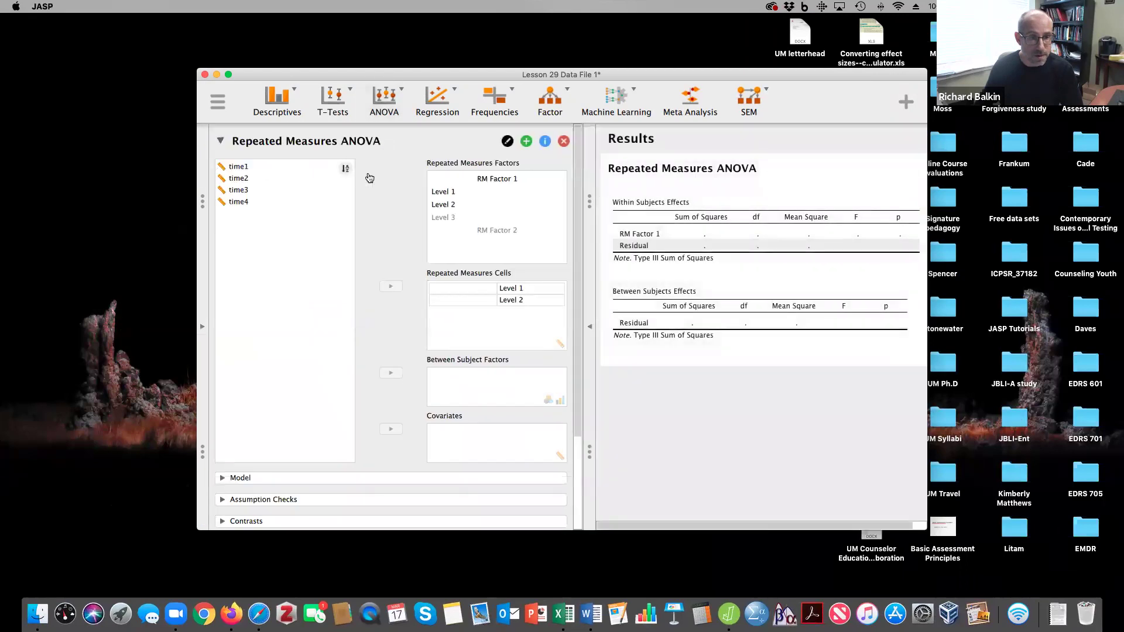
pyautogui.click(483, 181)
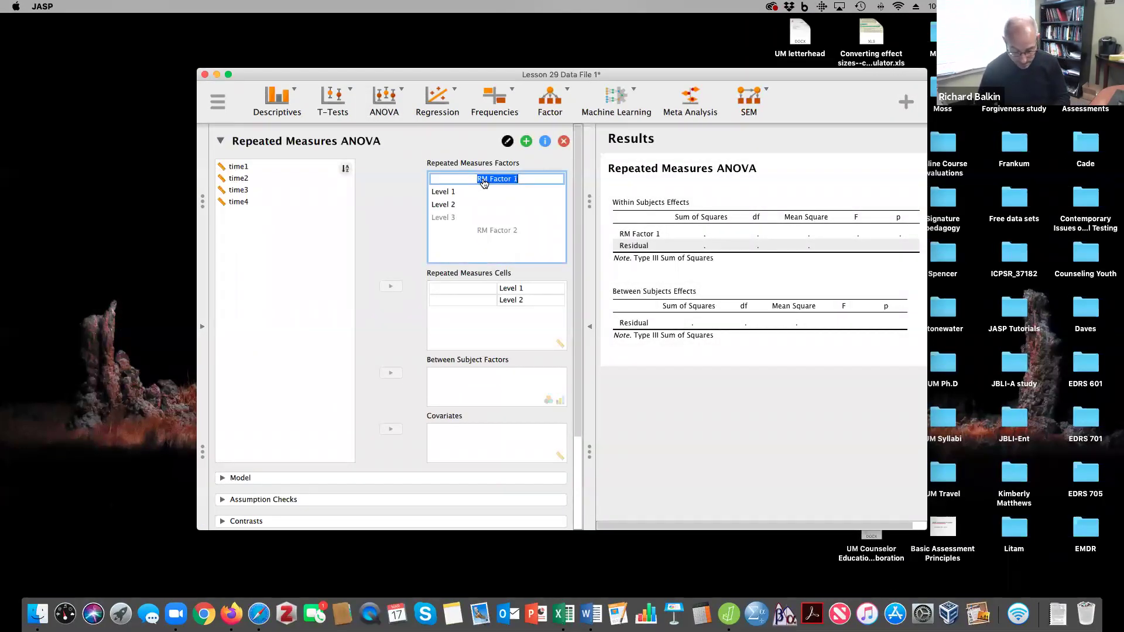
pyautogui.write('time')
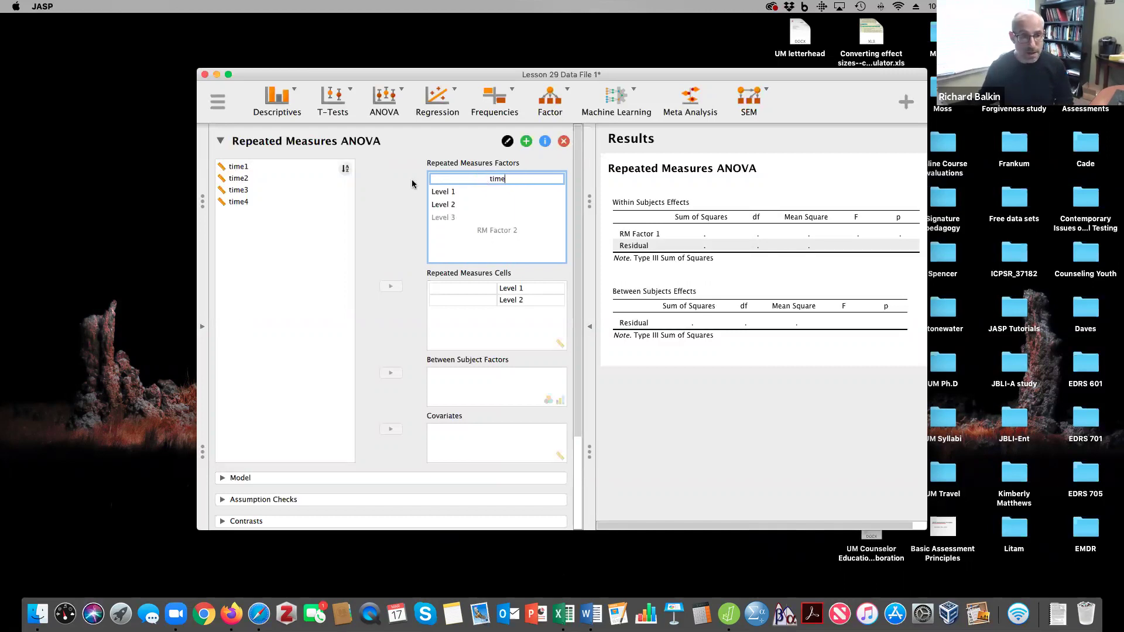
# Name the four levels married, 5 years, 10 years and 15 years
pyautogui.click(441, 193)
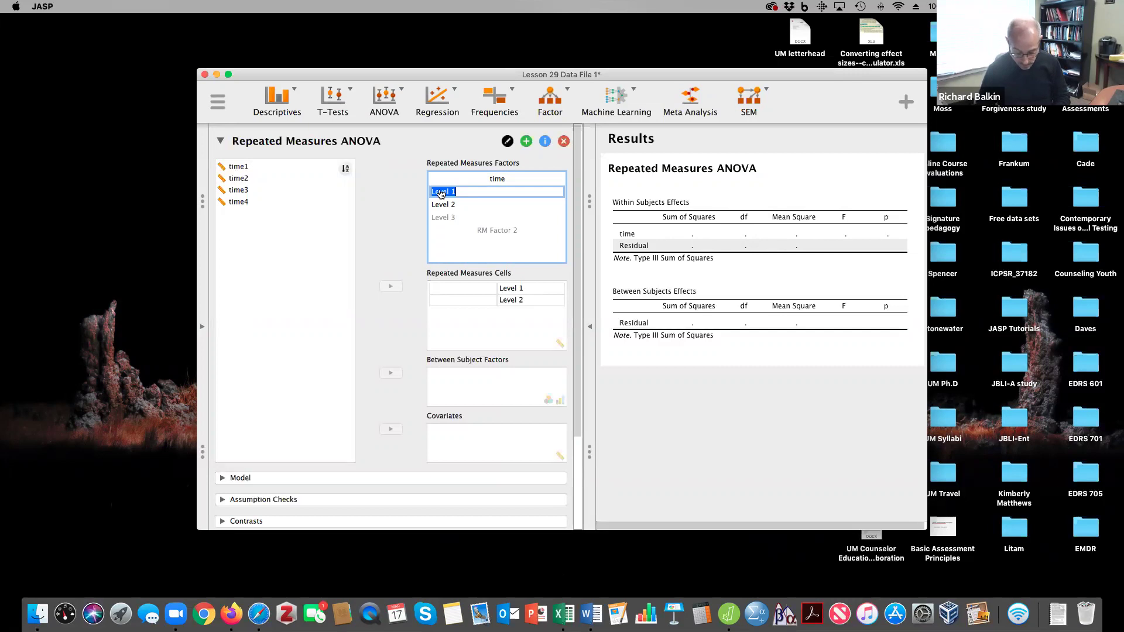
pyautogui.write('monried')
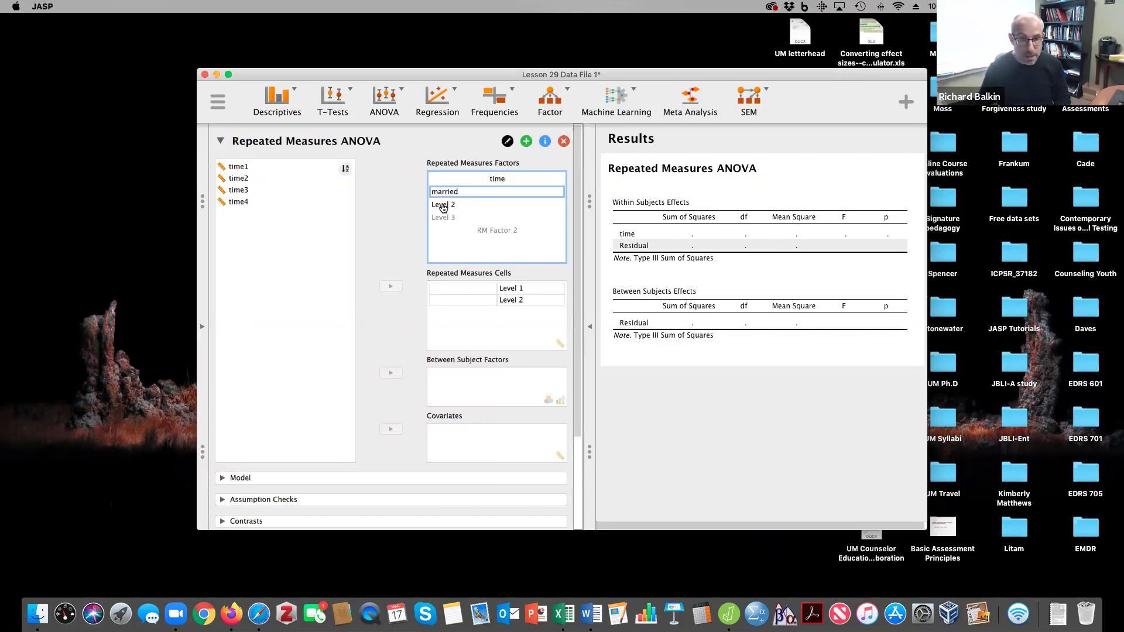
pyautogui.click(443, 206)
pyautogui.write('5 years')
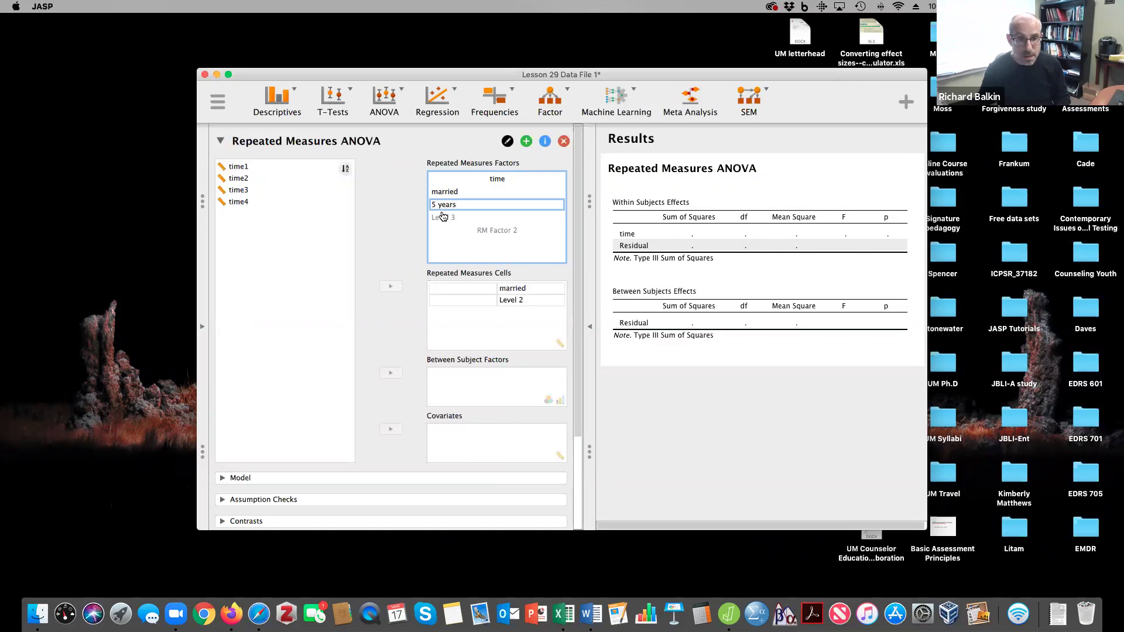
pyautogui.click(443, 217)
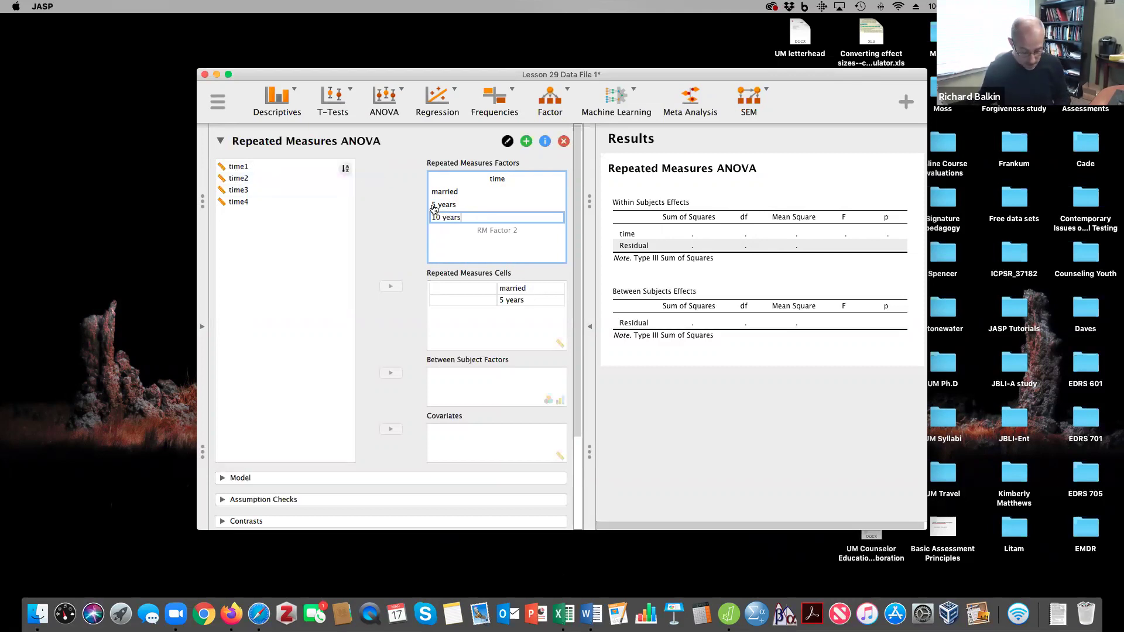
pyautogui.press('Return')
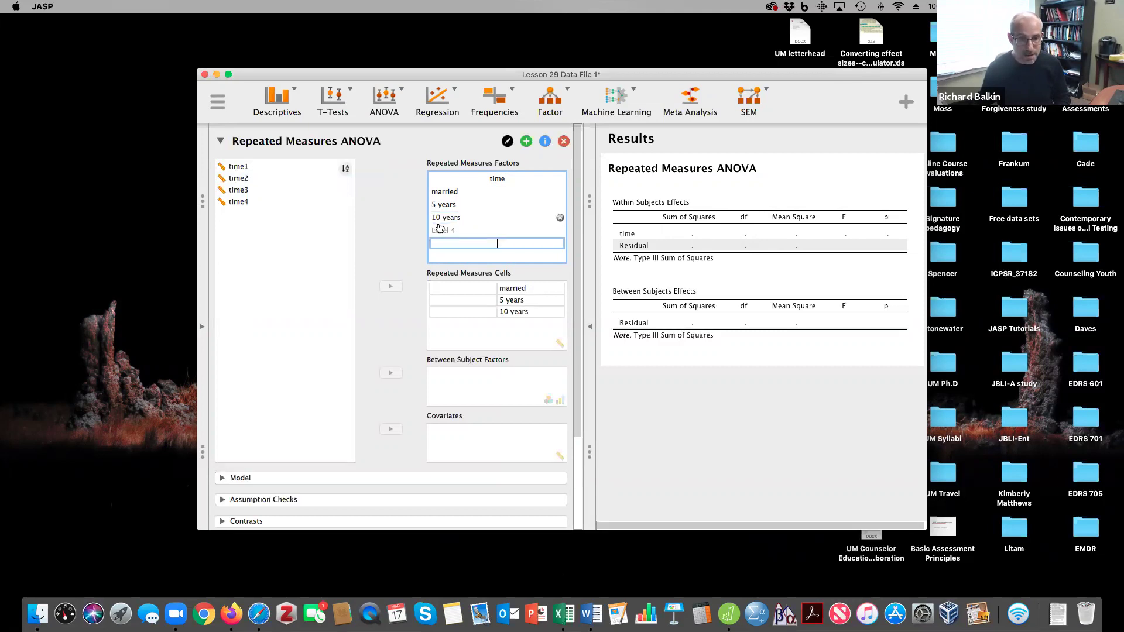
pyautogui.click(440, 230)
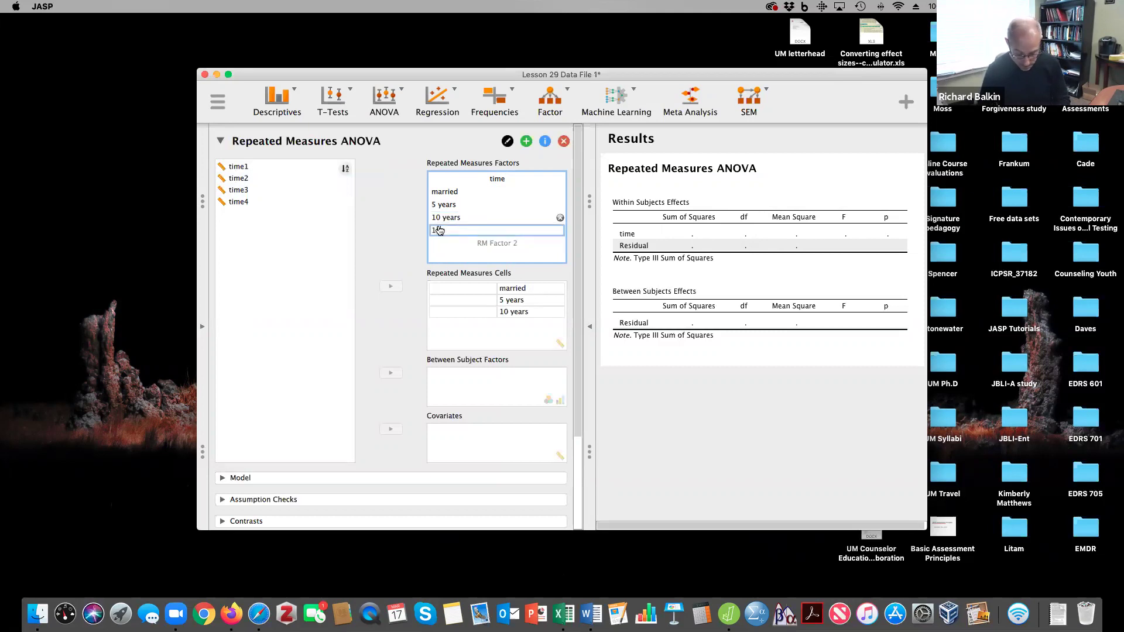
pyautogui.write('15 years')
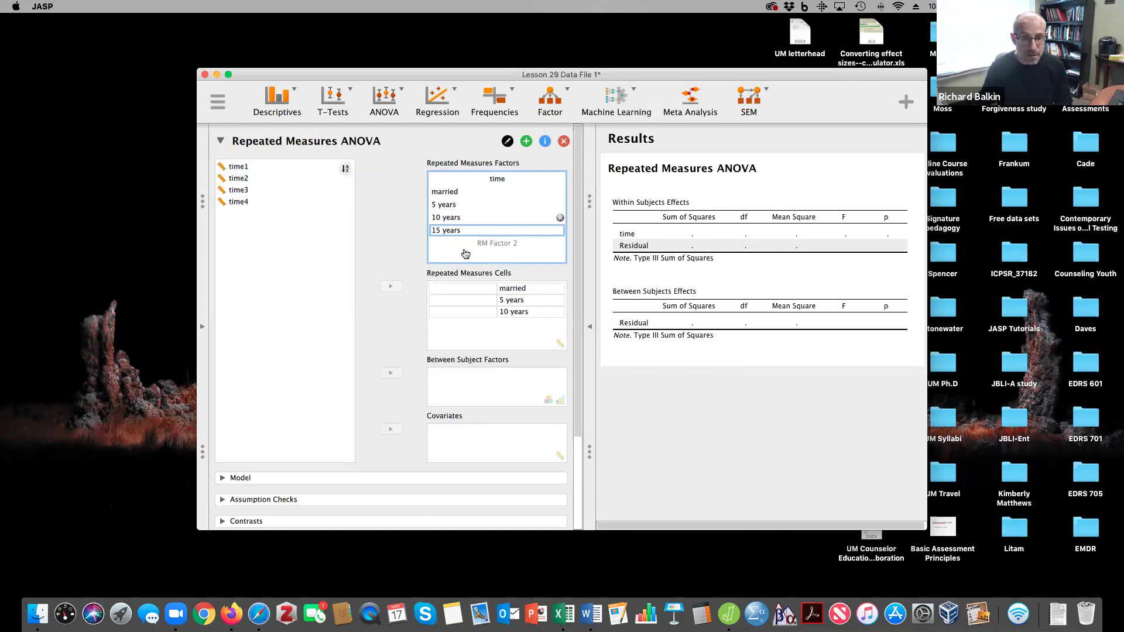
pyautogui.click(454, 277)
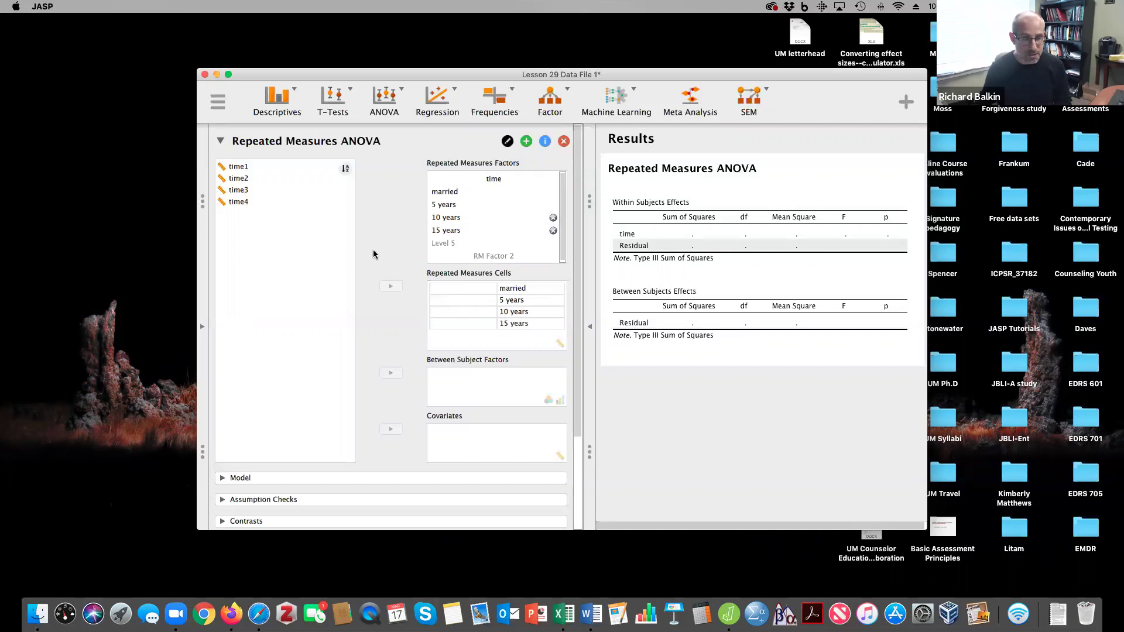
# Assign time1 through time4 to the Repeated Measures Cells
pyautogui.click(242, 168)
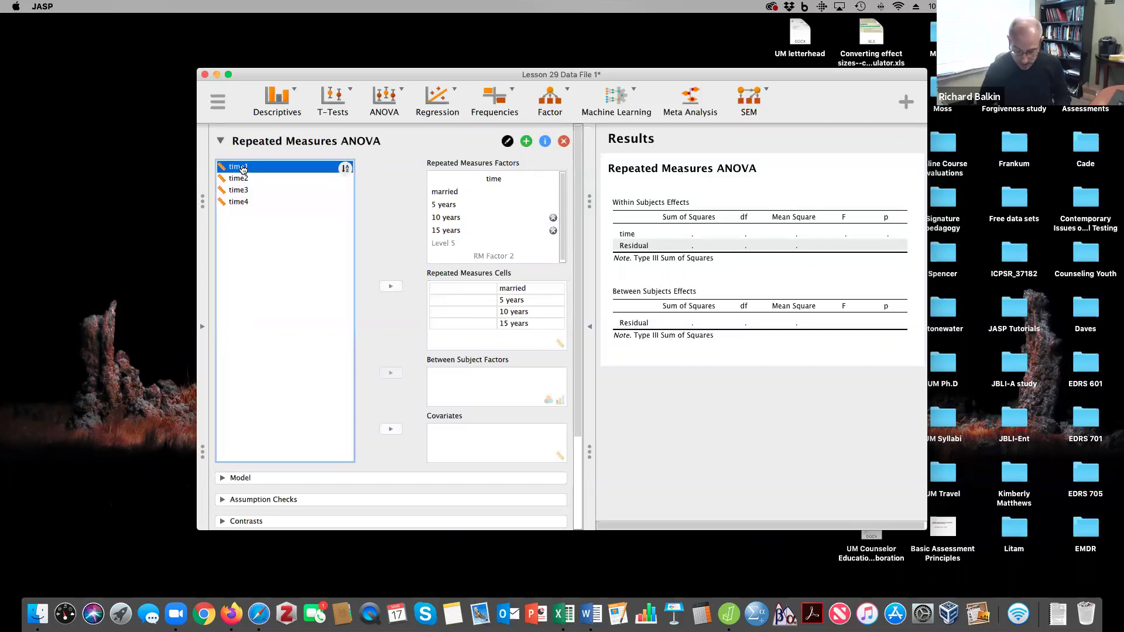
pyautogui.hotkey('shift', 'Down')
pyautogui.hotkey('shift', 'Down')
pyautogui.hotkey('shift', 'Down')
pyautogui.click(388, 283)
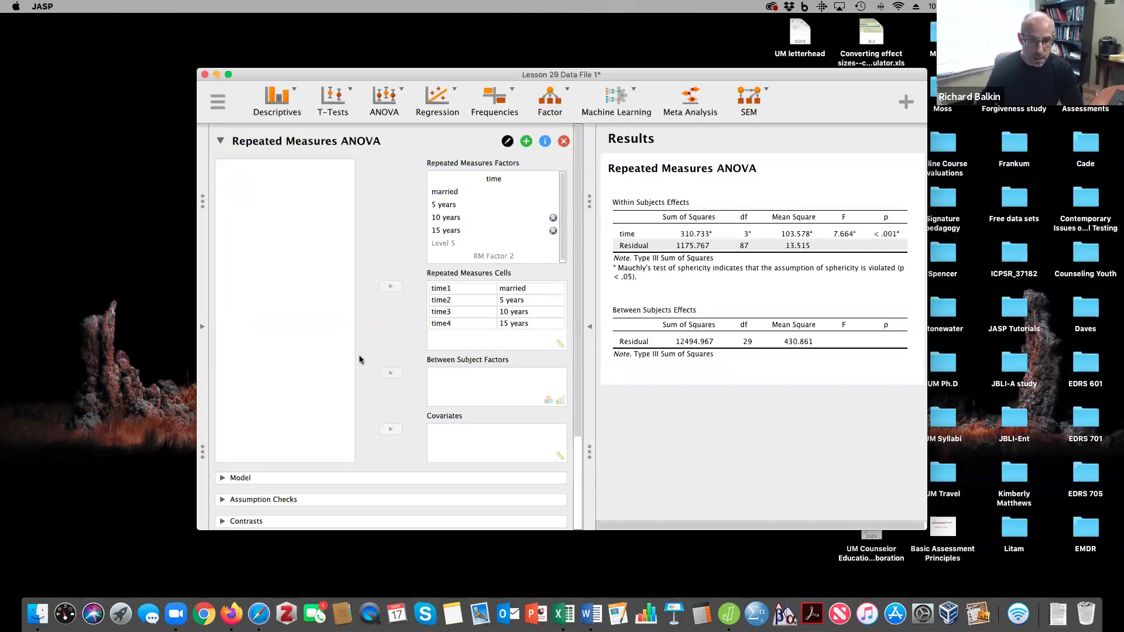
# Under Assumption Checks, turn on the sphericity test
pyautogui.scroll(-5, 360, 357)
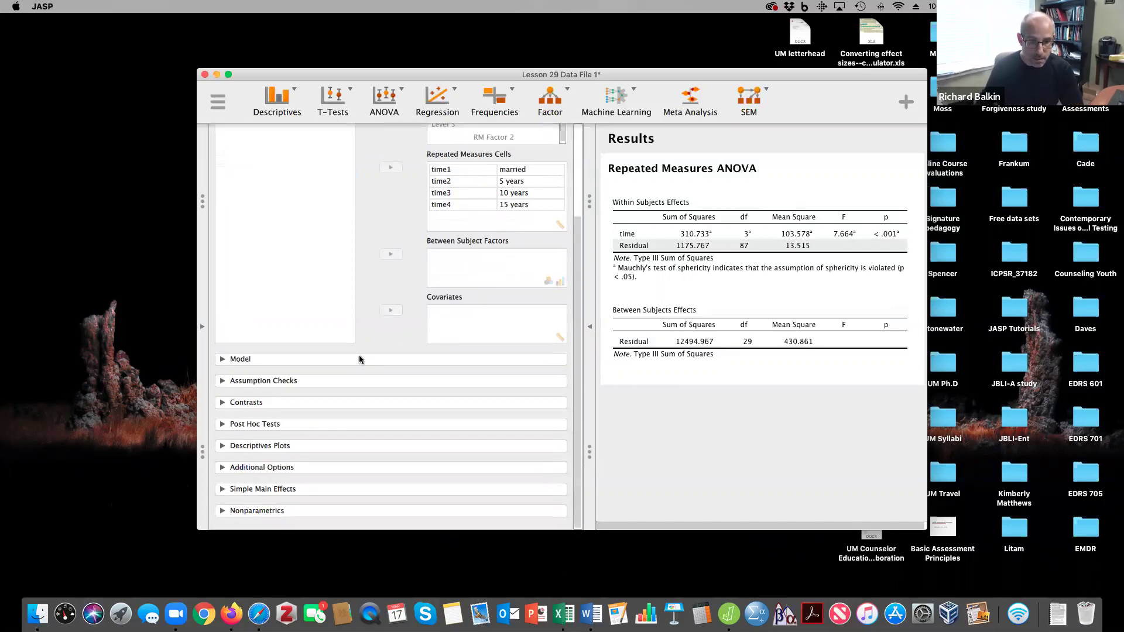
pyautogui.click(221, 382)
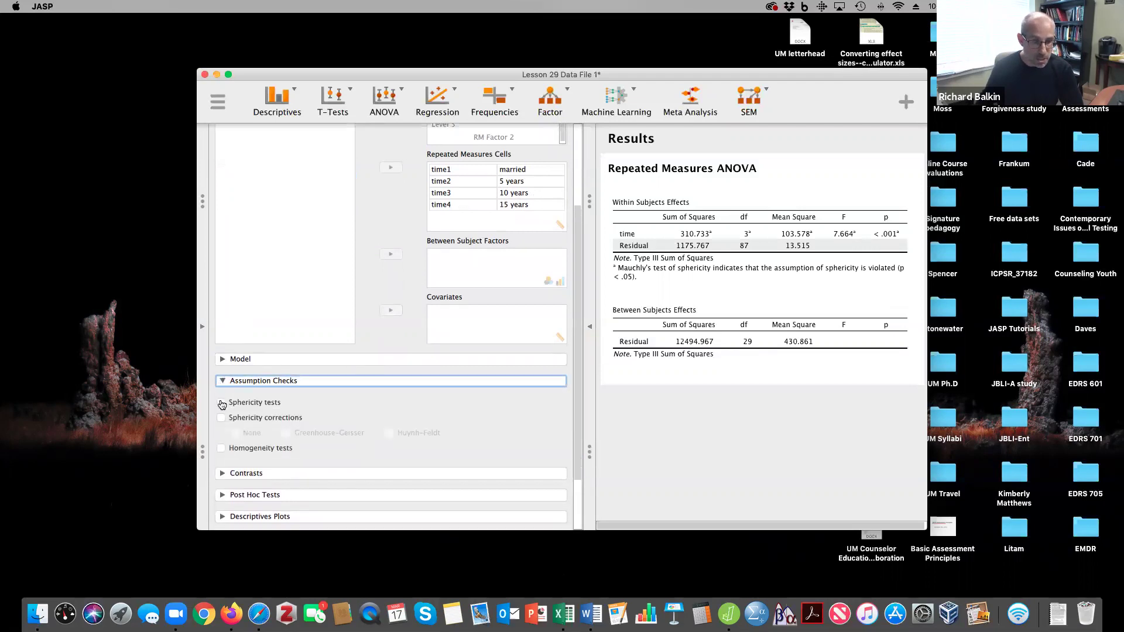
pyautogui.click(221, 402)
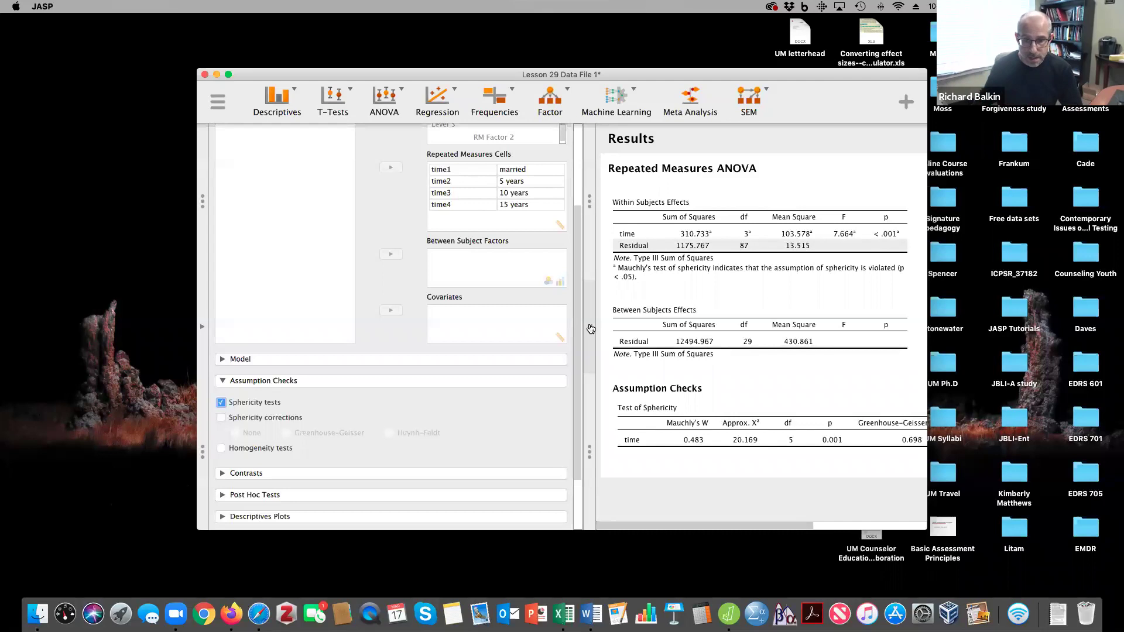
pyautogui.click(591, 329)
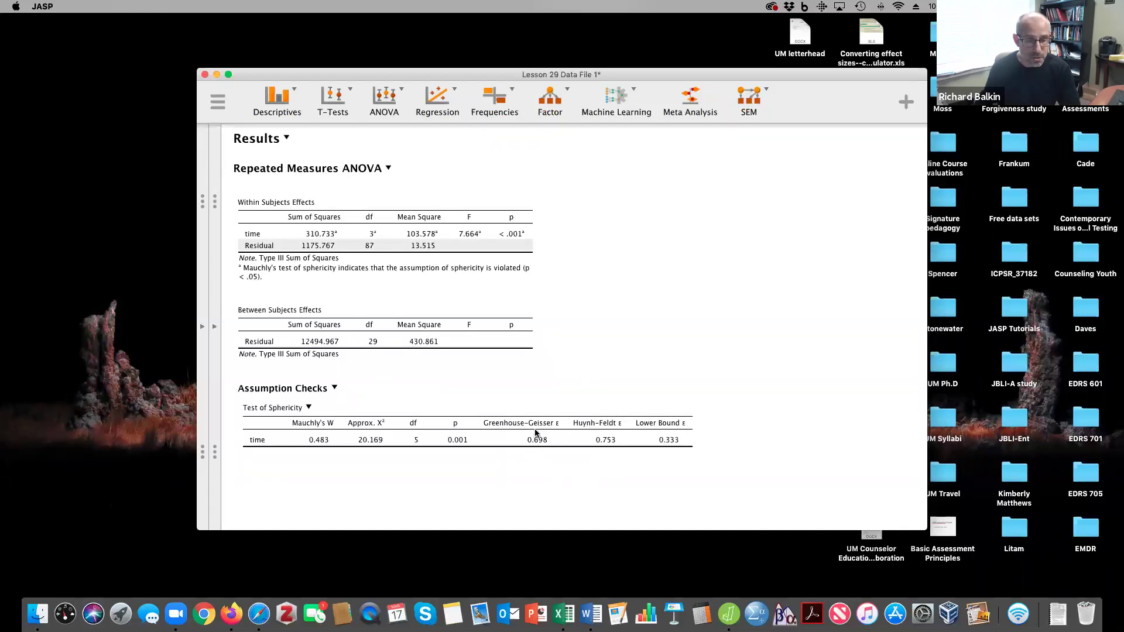
pyautogui.click(215, 326)
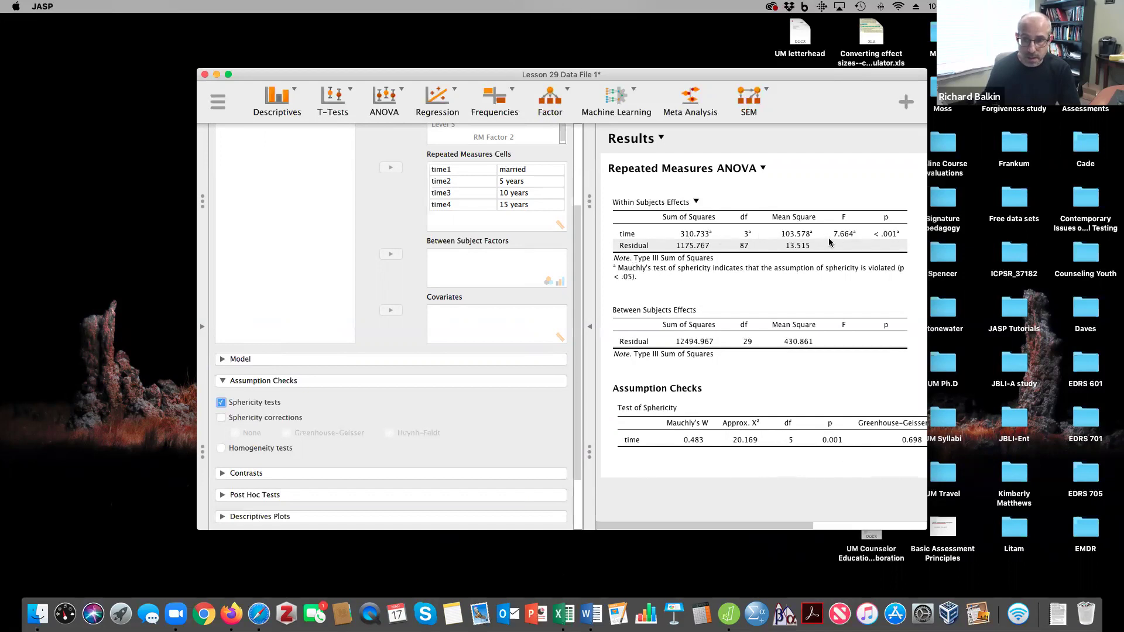
# Add Greenhouse-Geisser and Huynh-Feldt corrections, descriptive statistics and η² effect size estimates
pyautogui.click(221, 418)
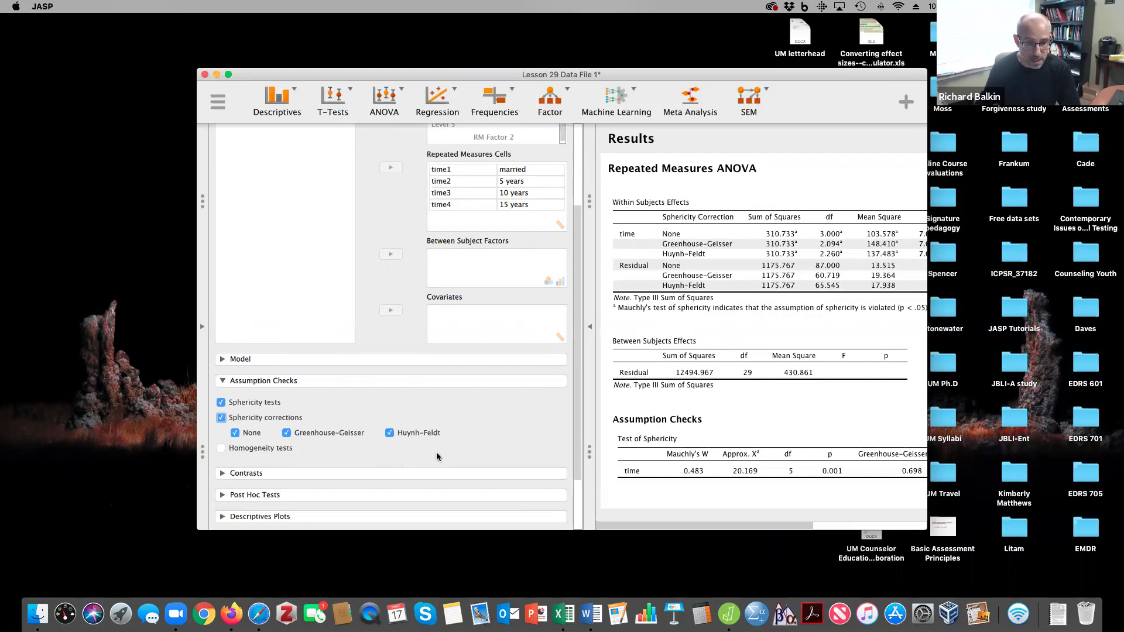
pyautogui.moveTo(577, 407); pyautogui.dragTo(566, 466)
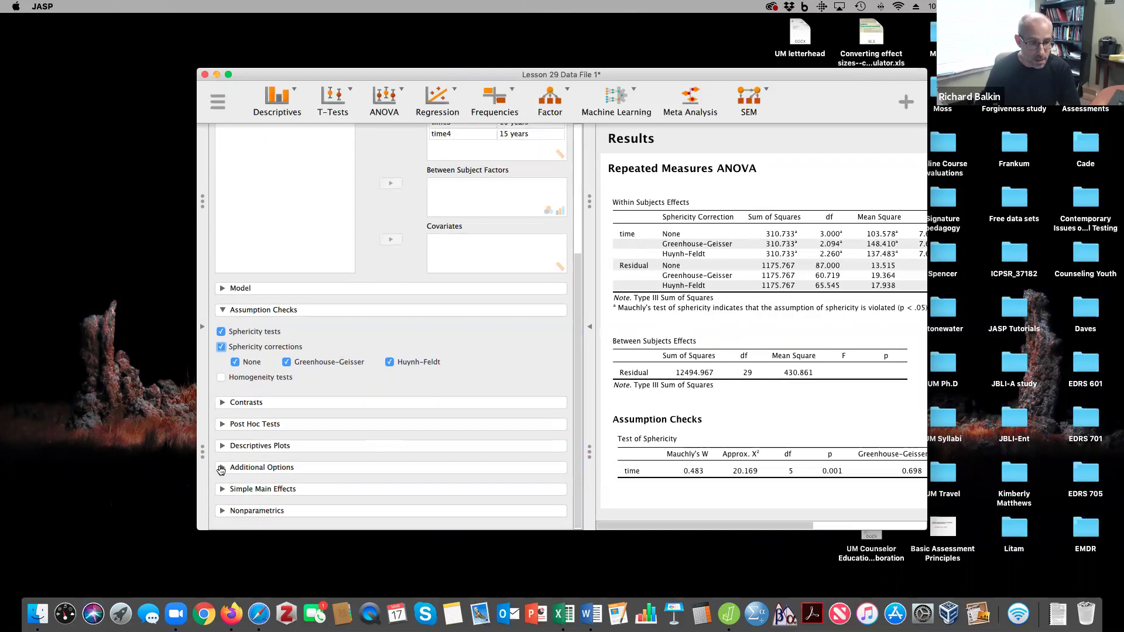
pyautogui.click(223, 468)
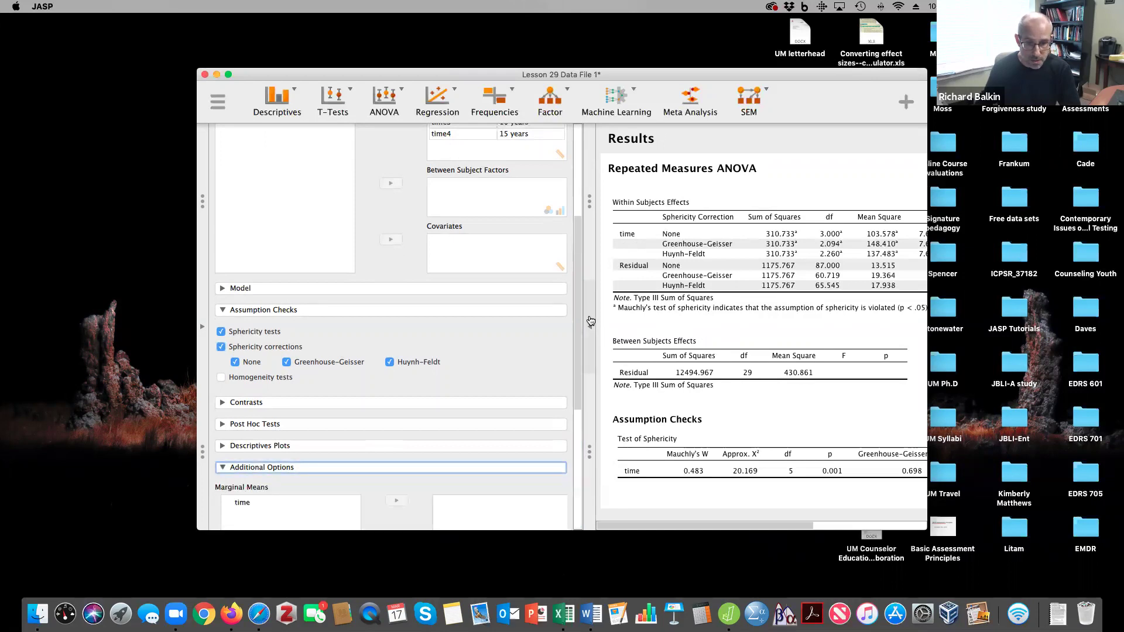
pyautogui.moveTo(578, 407); pyautogui.dragTo(572, 516)
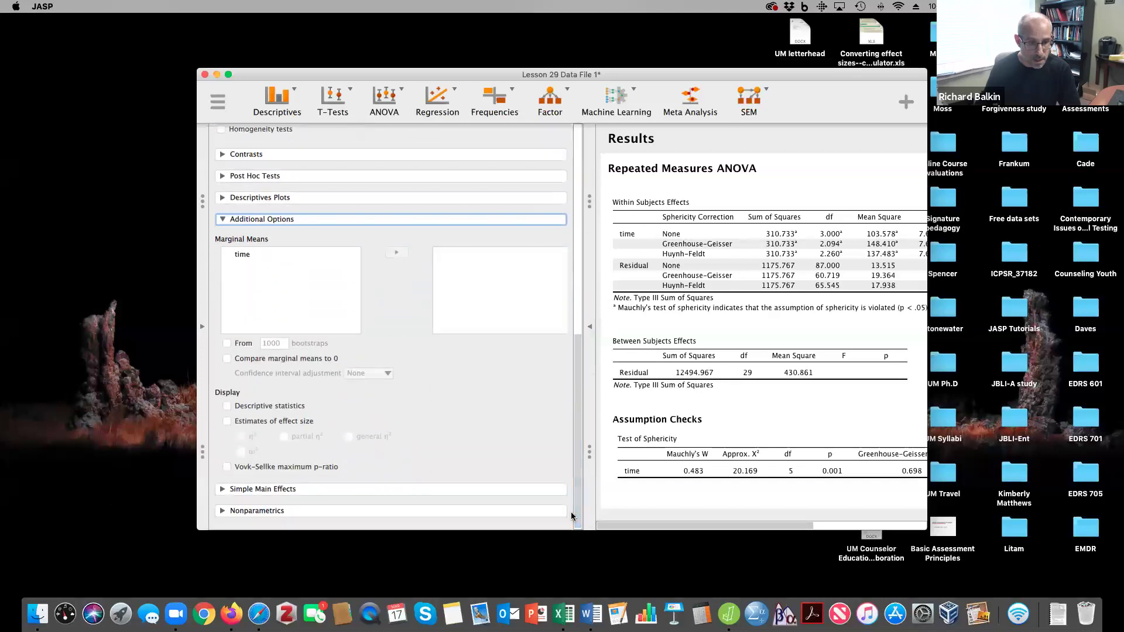
pyautogui.click(226, 406)
pyautogui.click(227, 421)
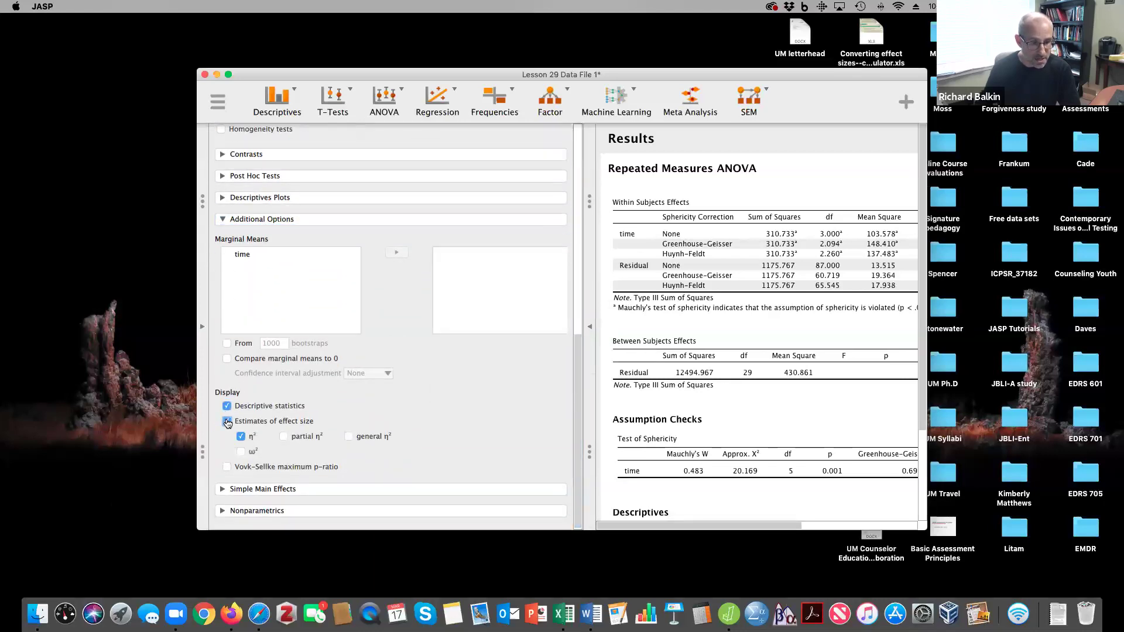
# Collapse the input panel so the ANOVA results fill the window and review them
pyautogui.moveTo(578, 390); pyautogui.dragTo(578, 317)
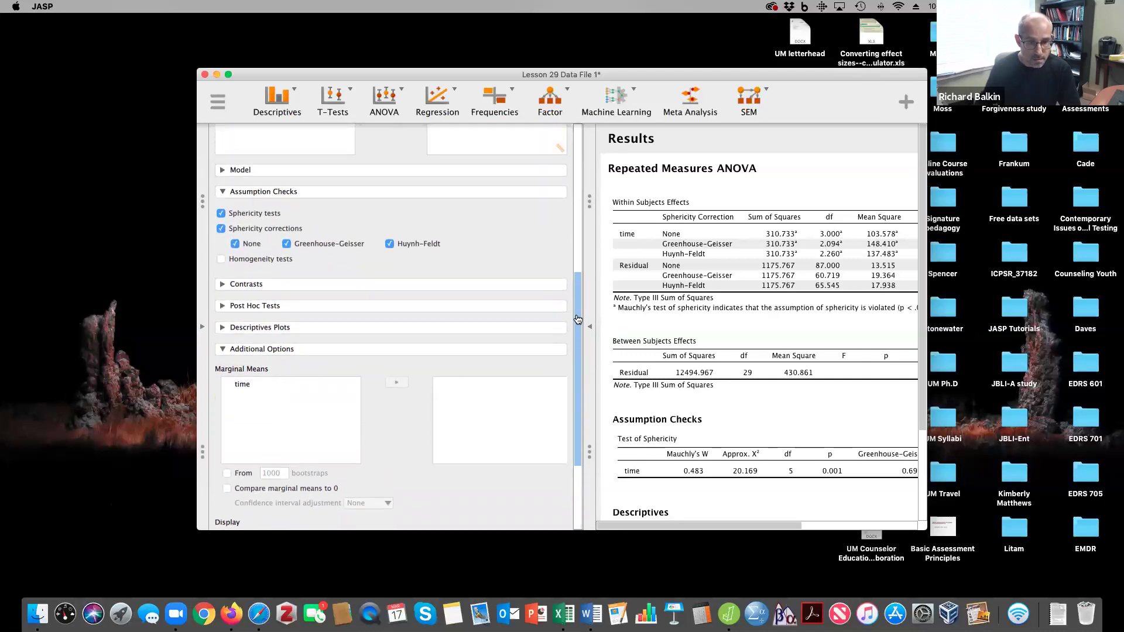
pyautogui.click(590, 326)
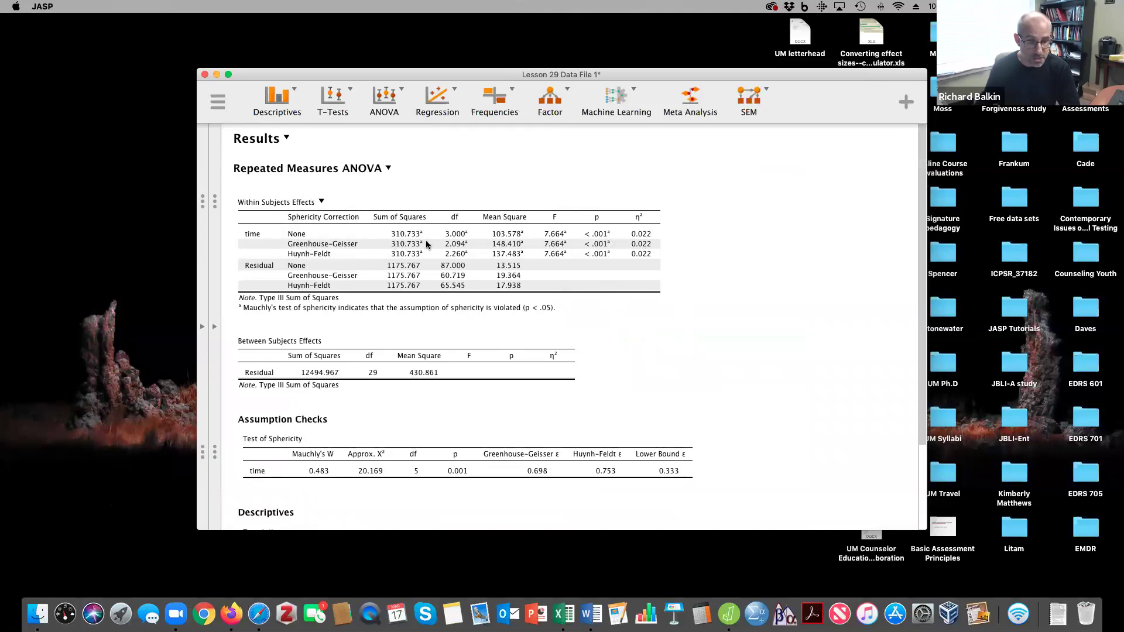
pyautogui.scroll(-4, 476, 246)
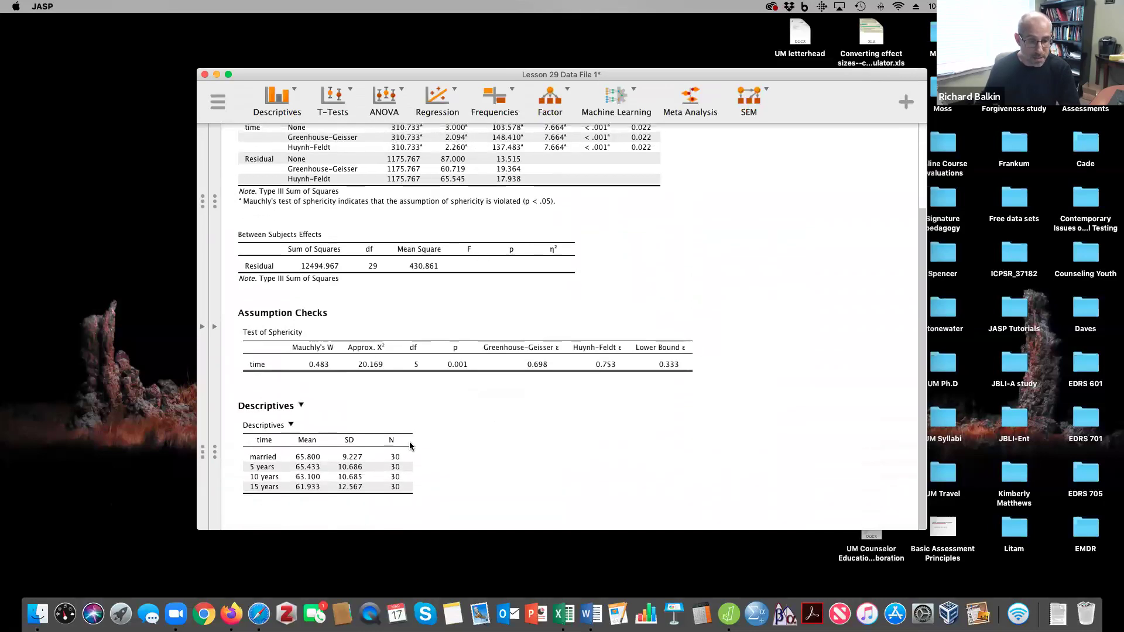
pyautogui.scroll(2, 435, 426)
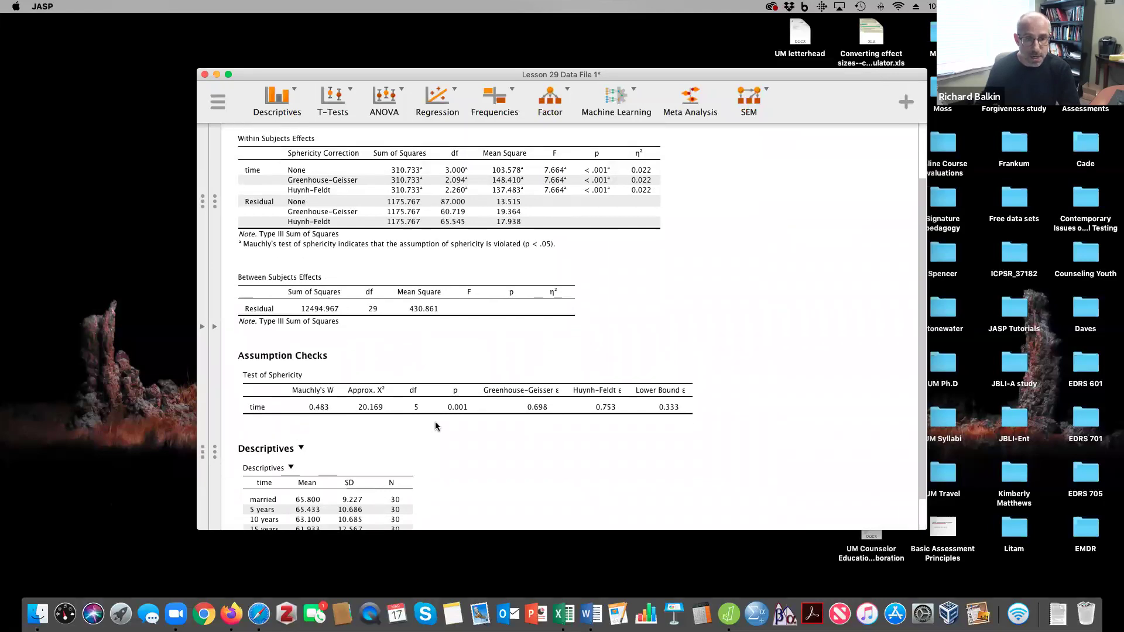
# In Post Hoc Tests, use the Bonferroni correction instead of Holm
pyautogui.click(215, 326)
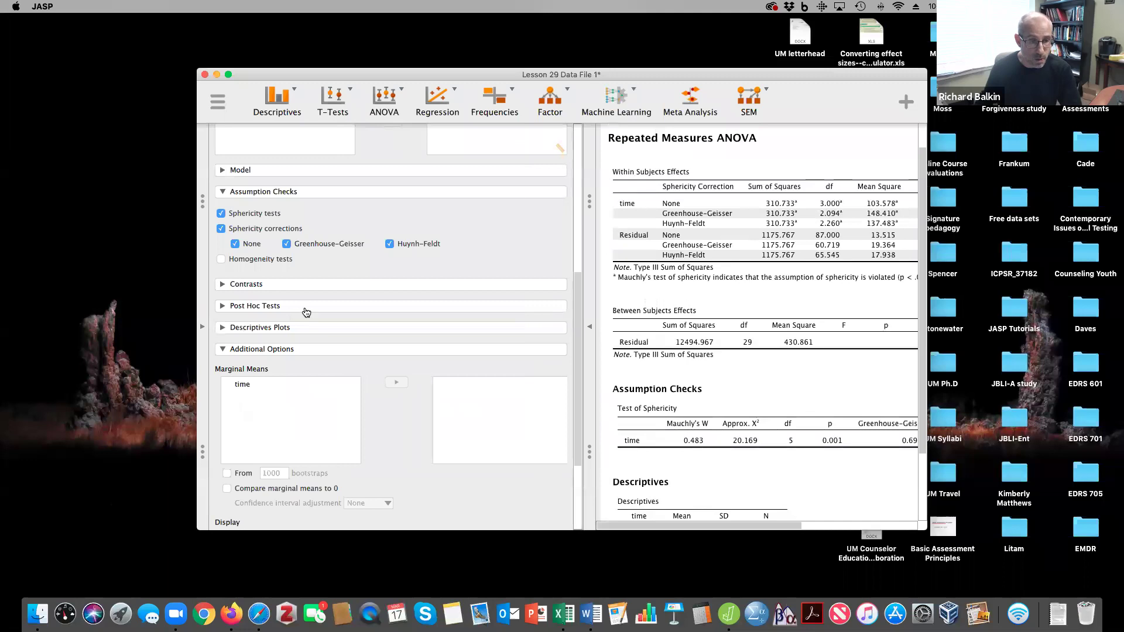
pyautogui.scroll(-2, 306, 314)
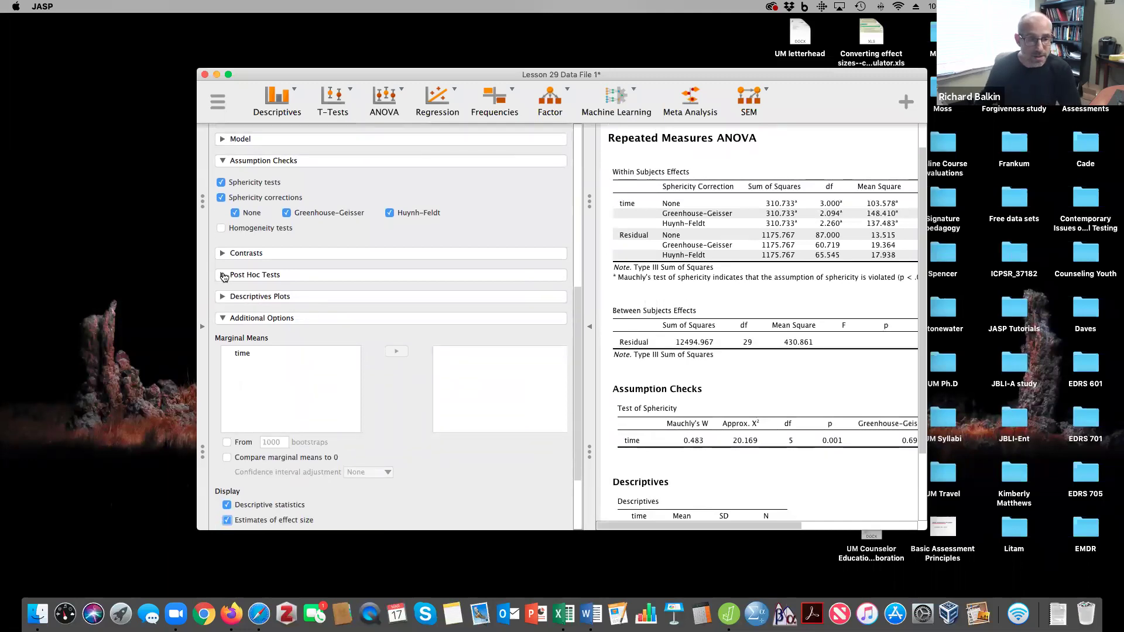
pyautogui.click(225, 276)
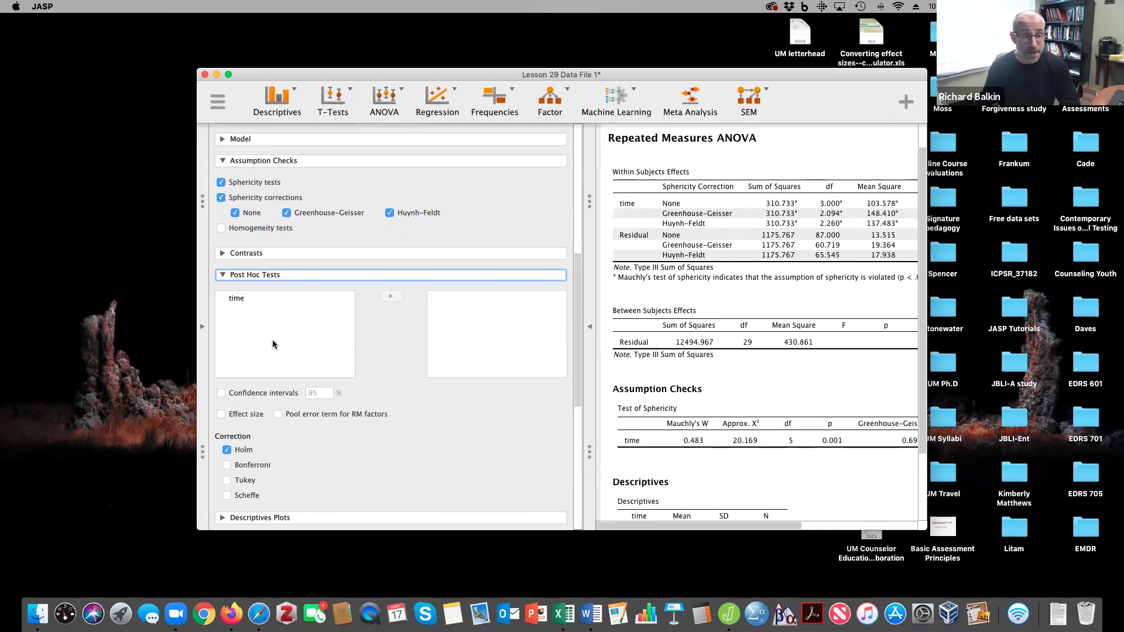
pyautogui.click(228, 465)
pyautogui.click(226, 451)
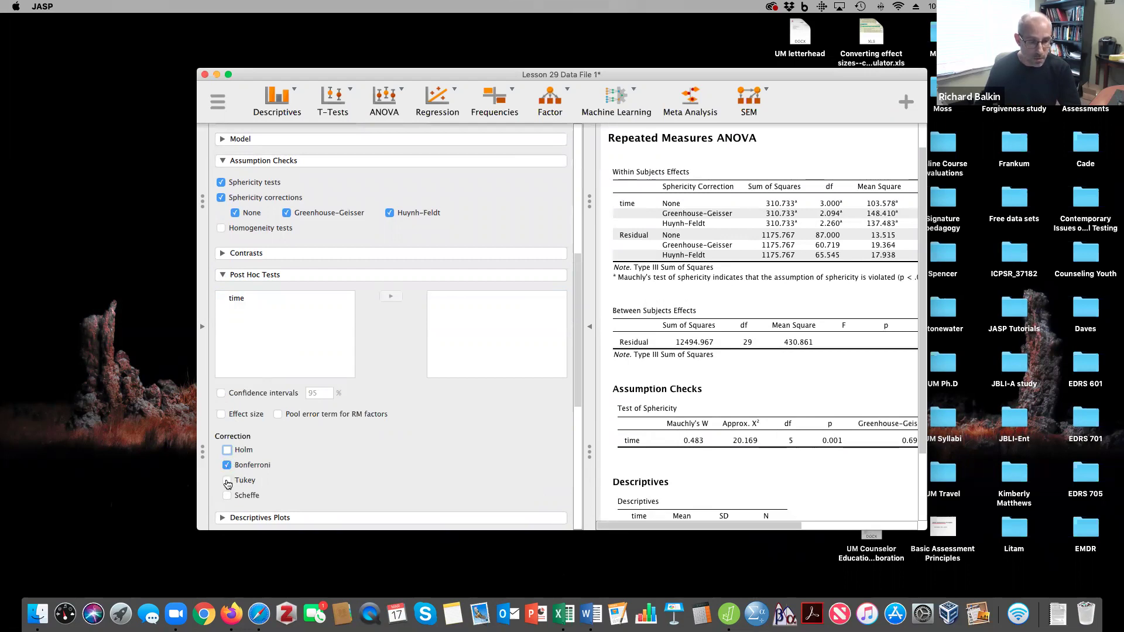
pyautogui.click(227, 466)
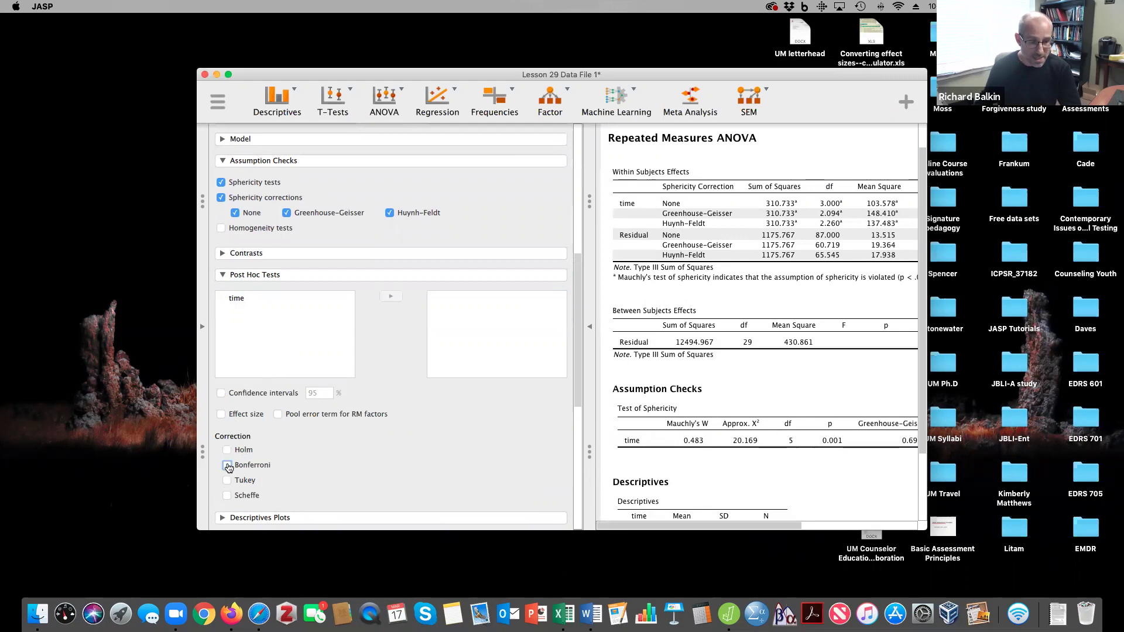
pyautogui.click(228, 466)
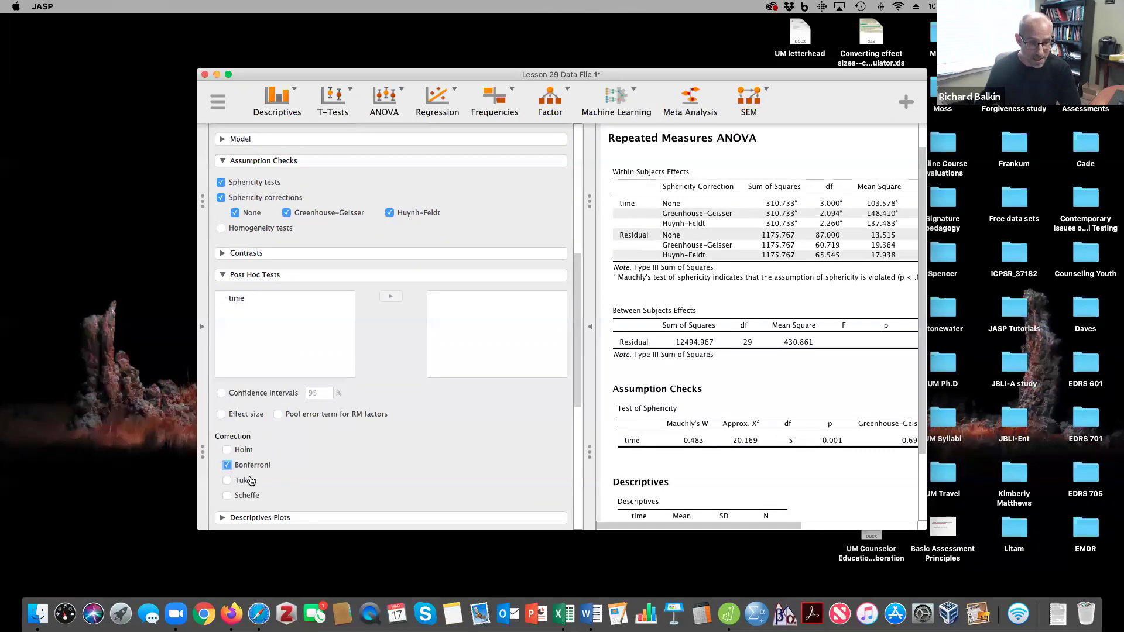
# Run post hoc tests on time with Tukey correction and Cohen's d, then collapse the settings
pyautogui.click(252, 301)
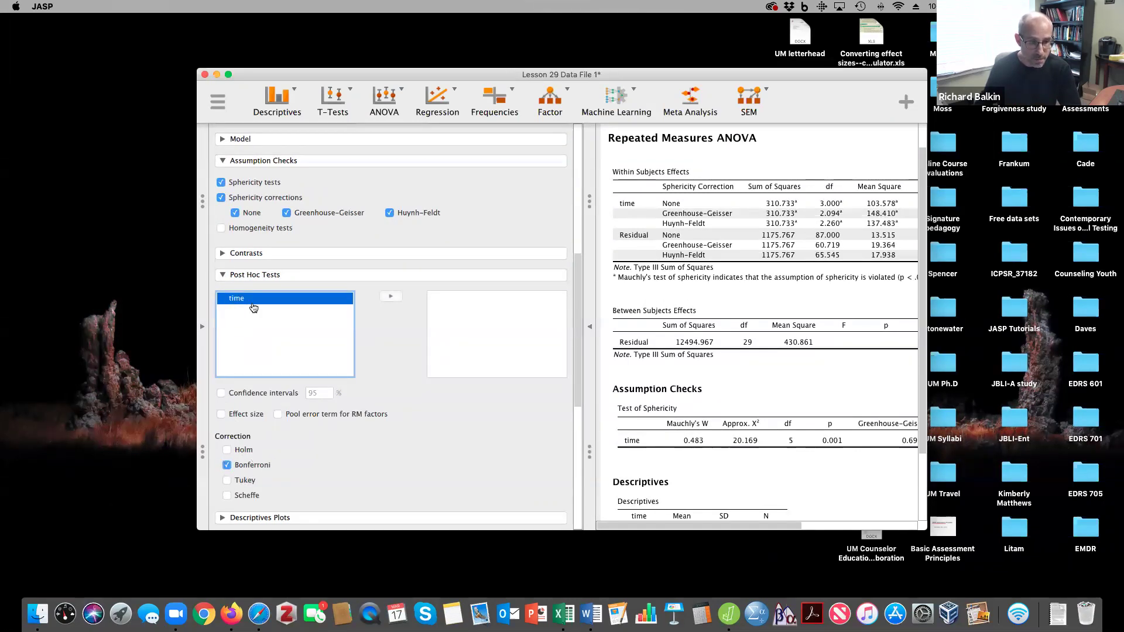
pyautogui.click(391, 297)
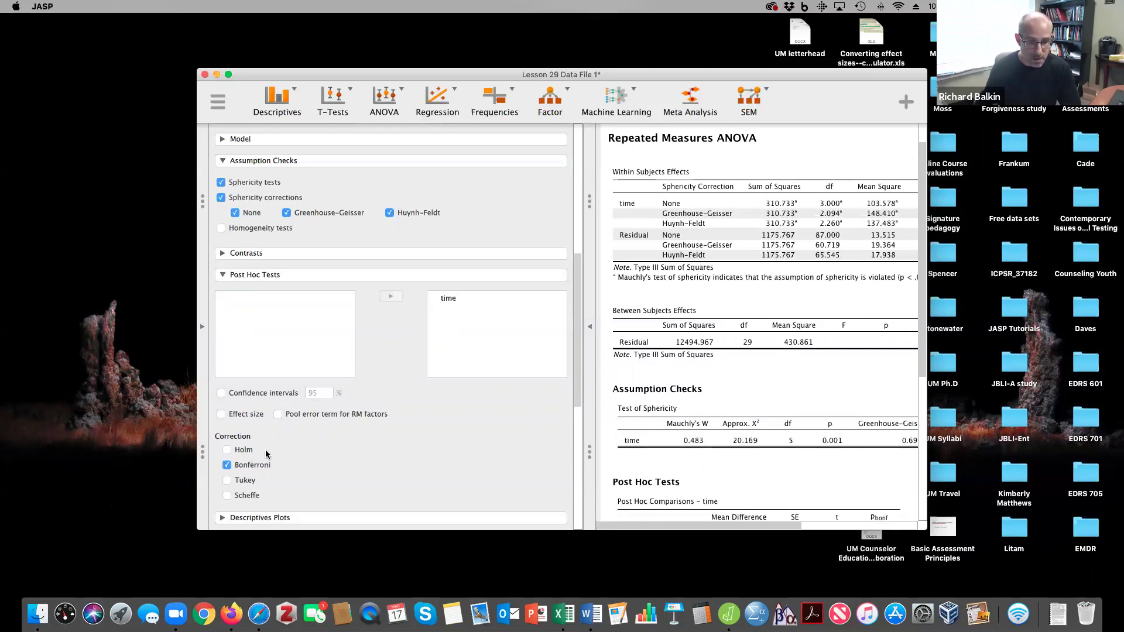
pyautogui.click(227, 481)
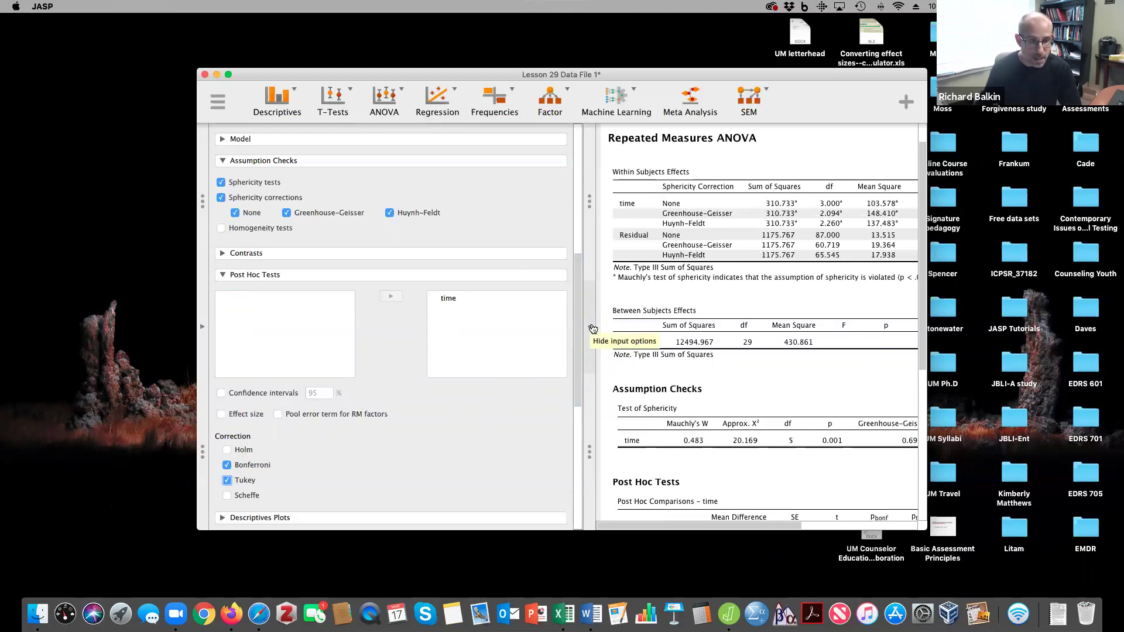
pyautogui.click(221, 413)
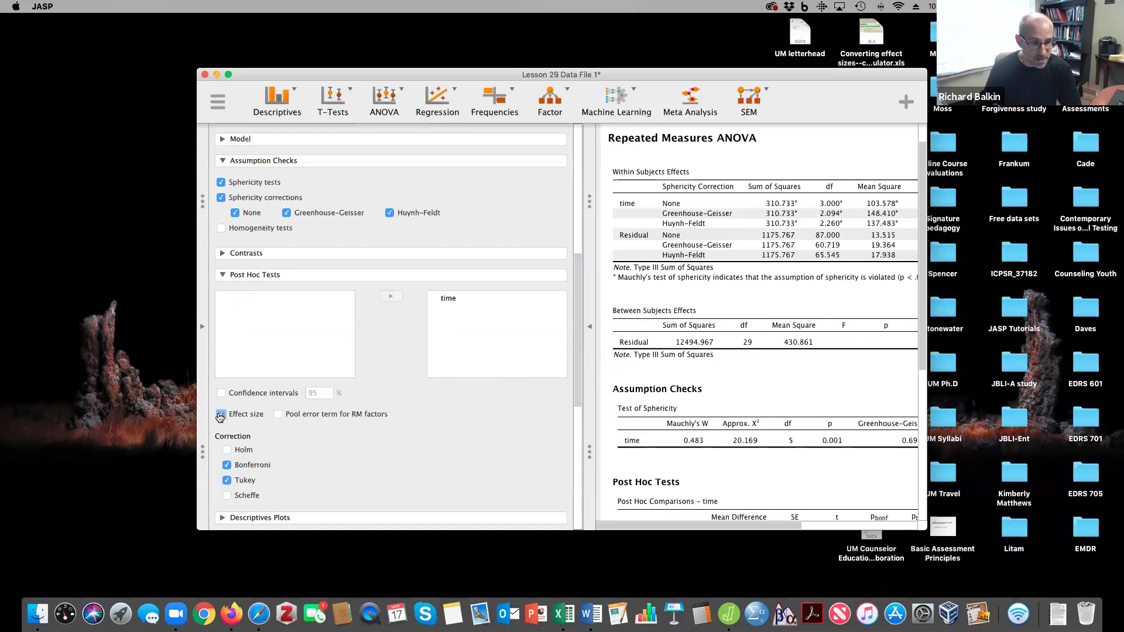
pyautogui.click(590, 337)
pyautogui.scroll(-5, 598, 342)
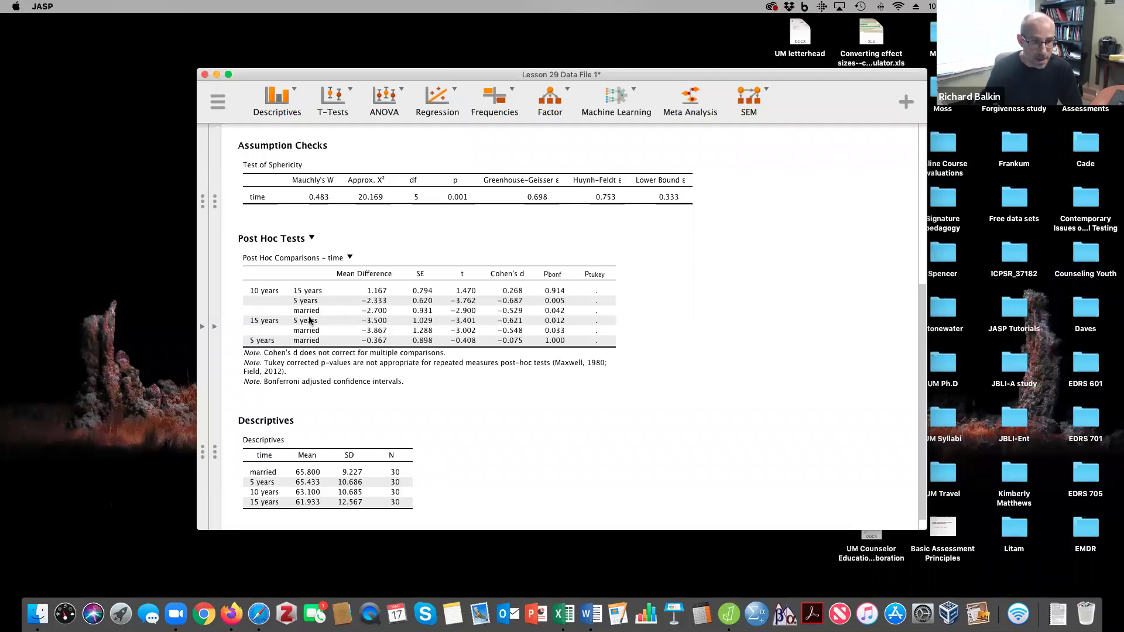
pyautogui.scroll(-2, 377, 383)
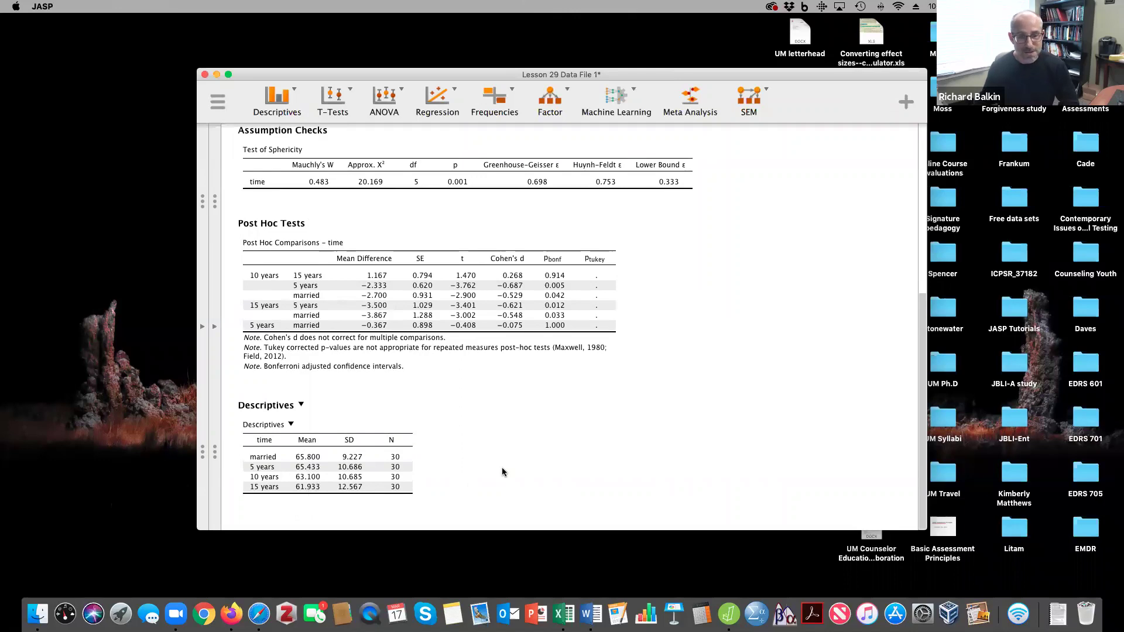
pyautogui.scroll(10, 503, 472)
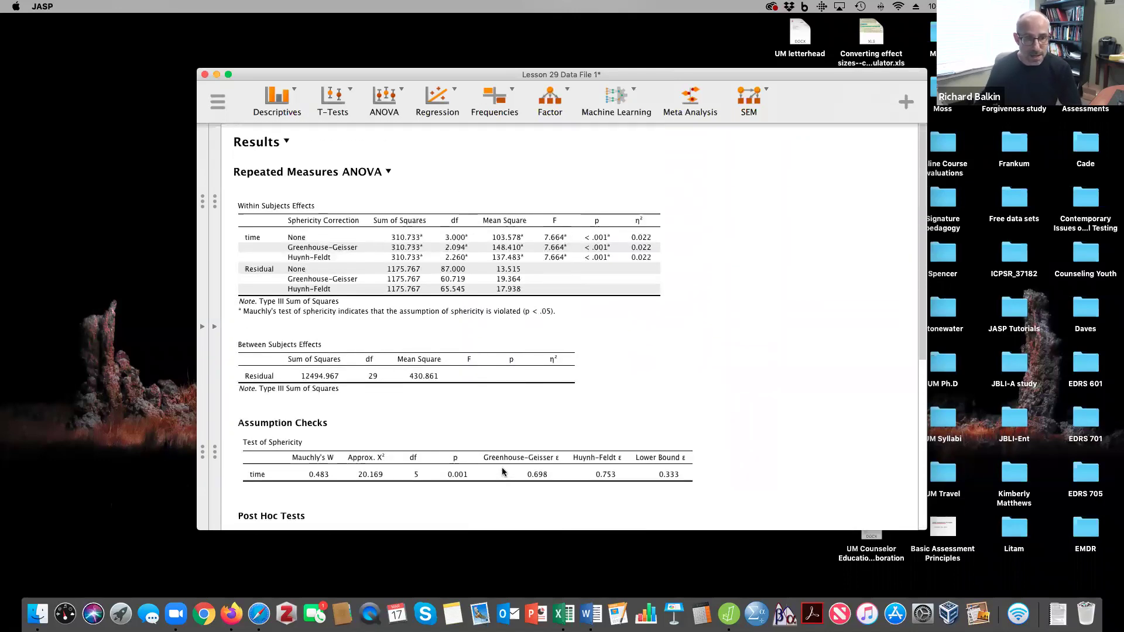